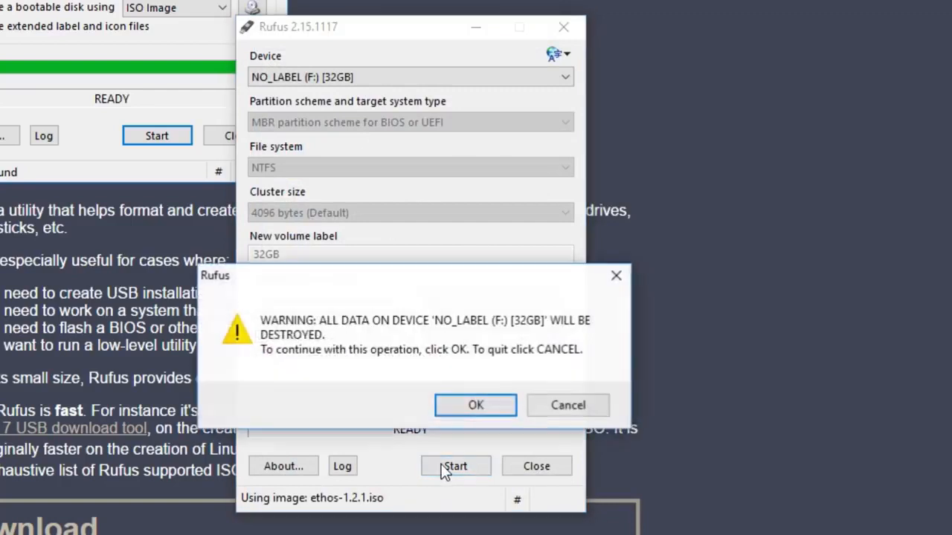
# - Confirm erasing the 32GB drive (F:) to write ethos-1.2.1.iso onto it
pyautogui.click(470, 409)
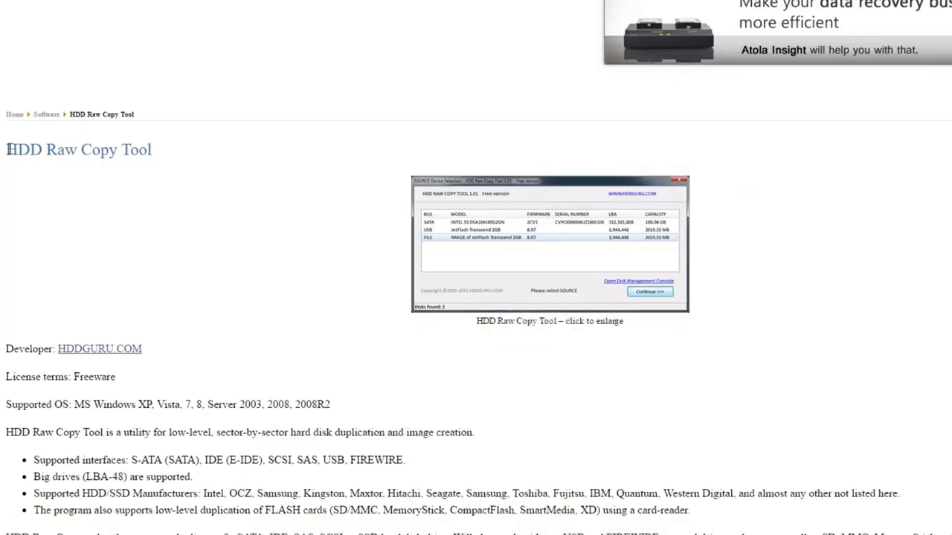
# - Install HDD Raw Copy Tool with the default HDD Raw Copy Tool Start Menu folder and a desktop icon, and launch it
pyautogui.moveTo(7, 150); pyautogui.dragTo(154, 154)
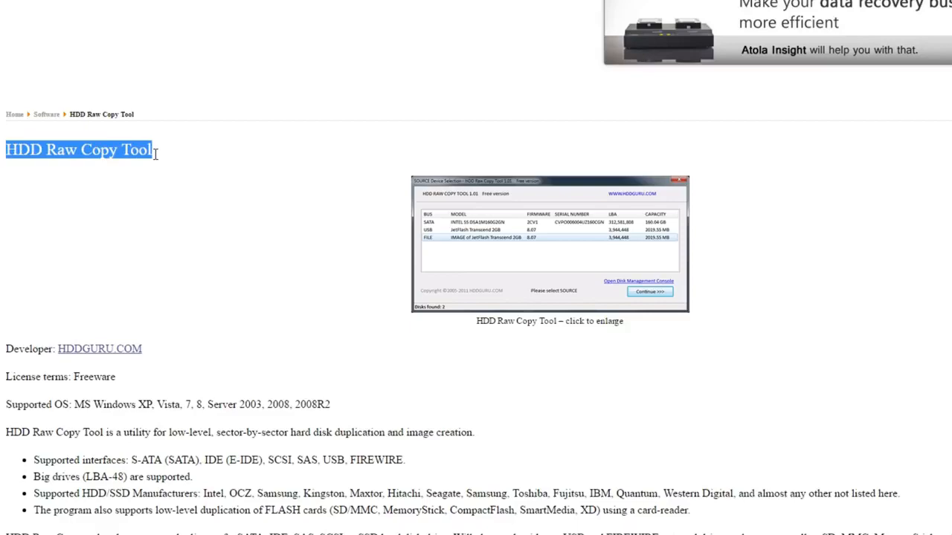
pyautogui.click(191, 170)
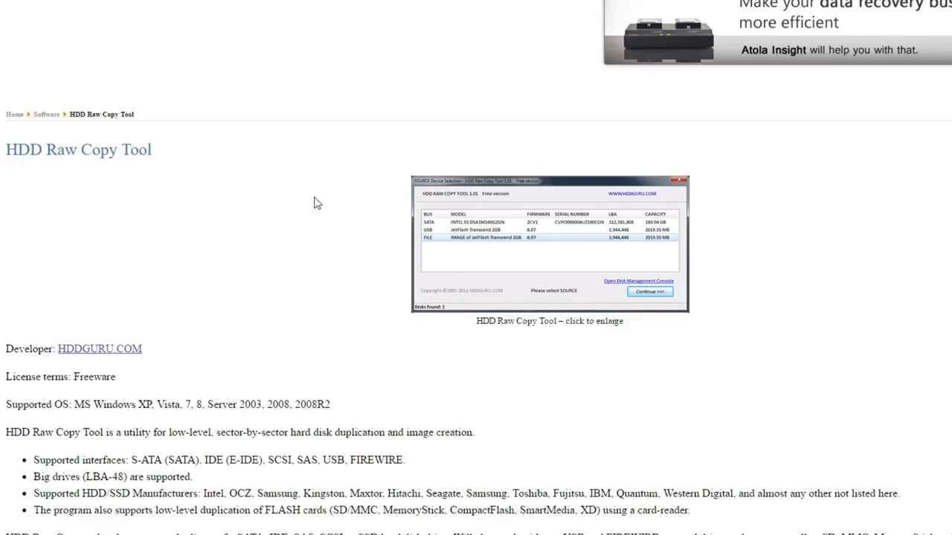
pyautogui.scroll(-3, 327, 206)
pyautogui.scroll(-3, 331, 209)
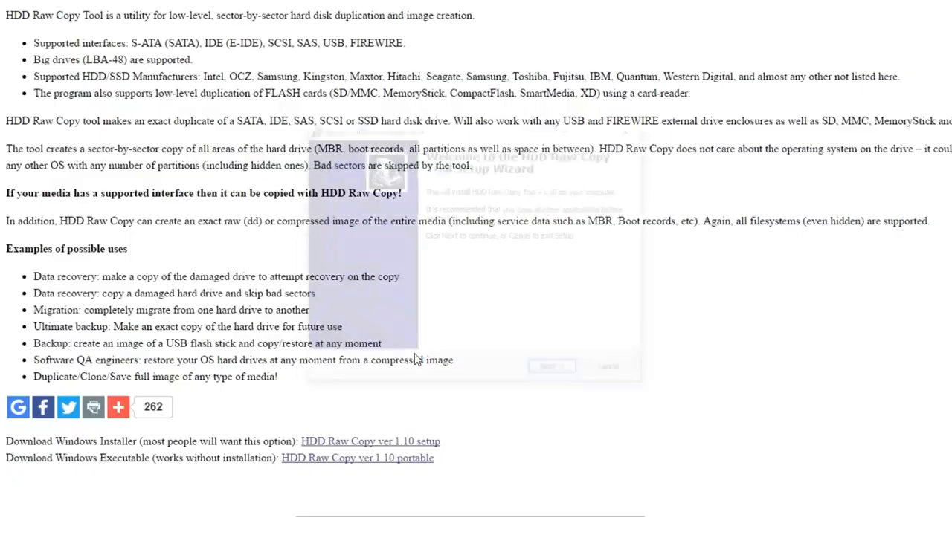
pyautogui.click(570, 376)
pyautogui.click(554, 372)
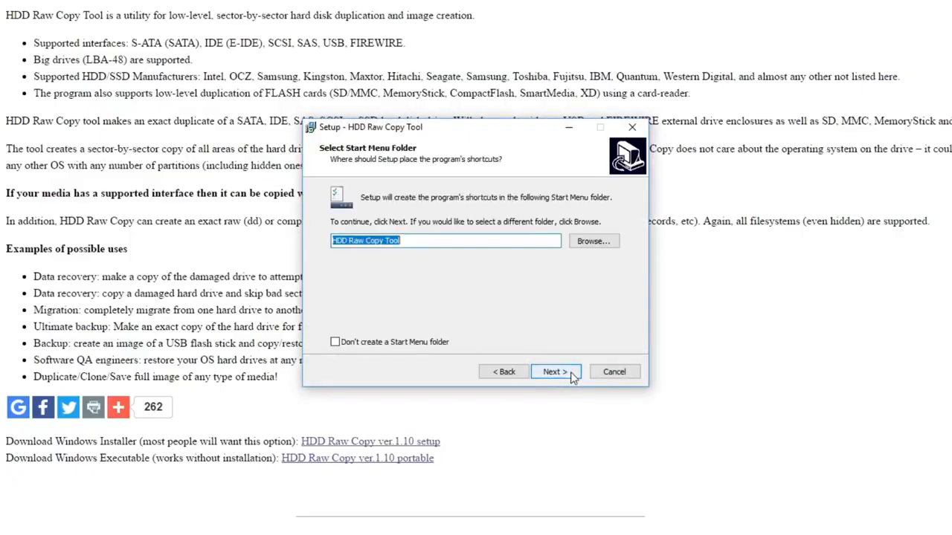
pyautogui.click(572, 378)
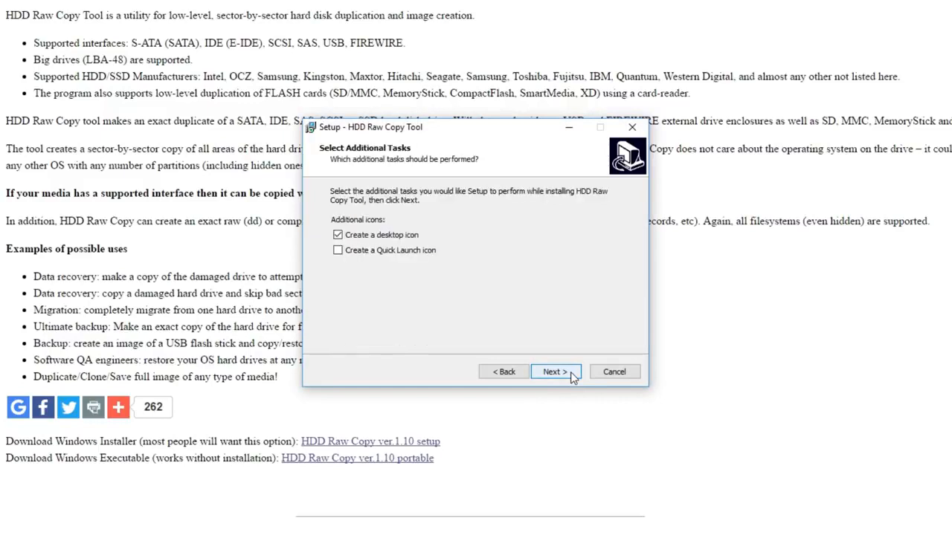
pyautogui.click(573, 378)
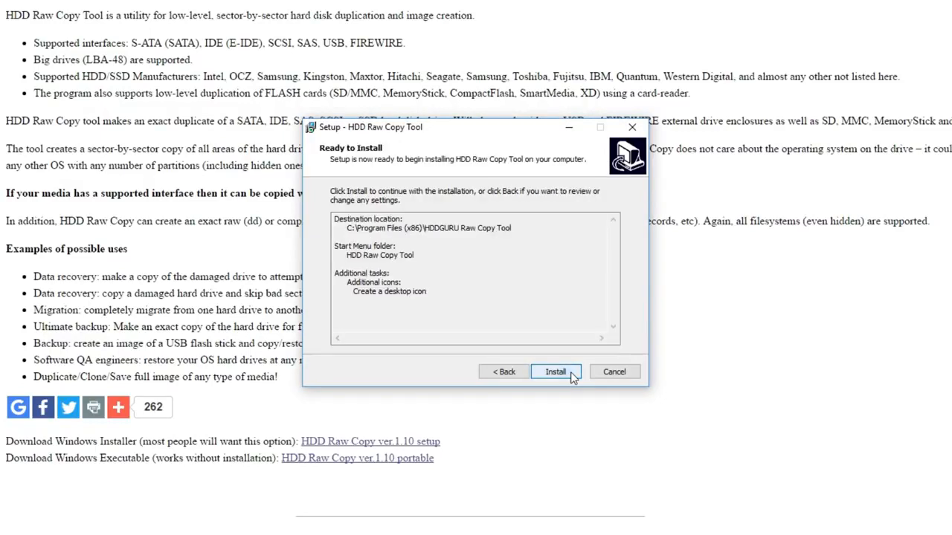
pyautogui.click(573, 378)
pyautogui.click(556, 371)
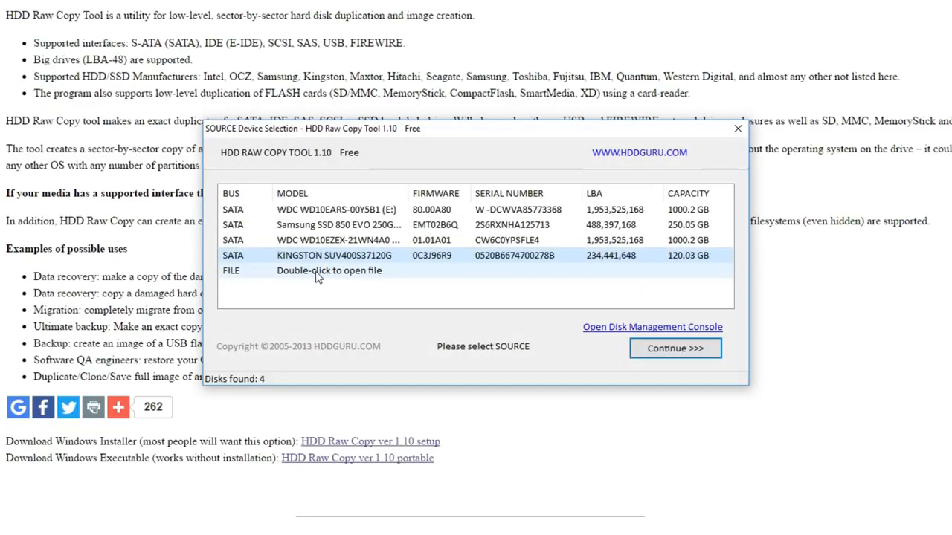
# - Load ethos-1.2.1.iso from the Desktop as the copy source
pyautogui.click(418, 256)
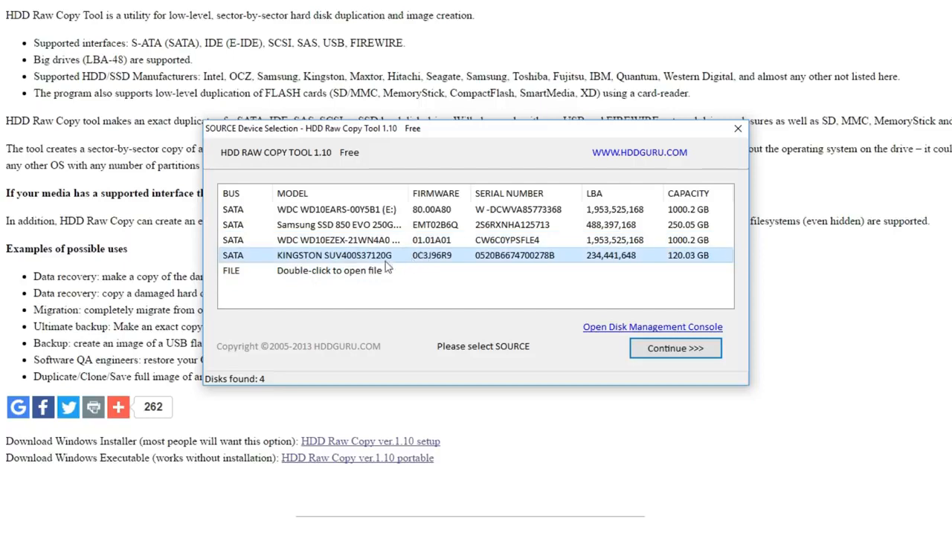
pyautogui.doubleClick(351, 280)
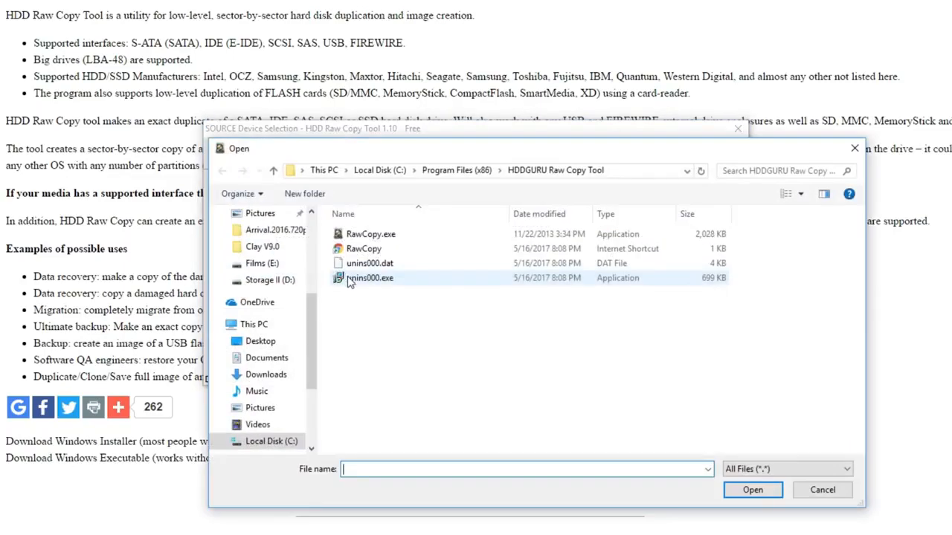
pyautogui.click(264, 345)
pyautogui.scroll(-5, 483, 312)
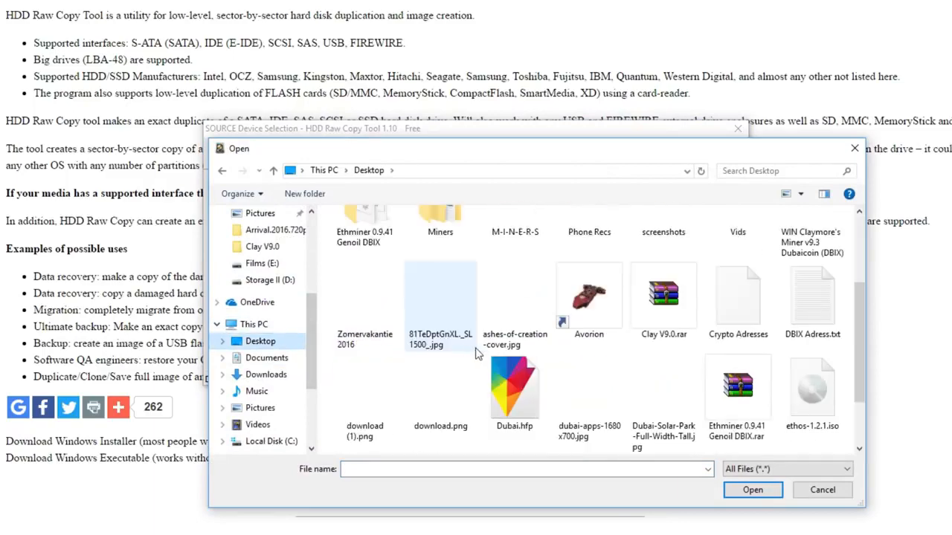
pyautogui.click(811, 302)
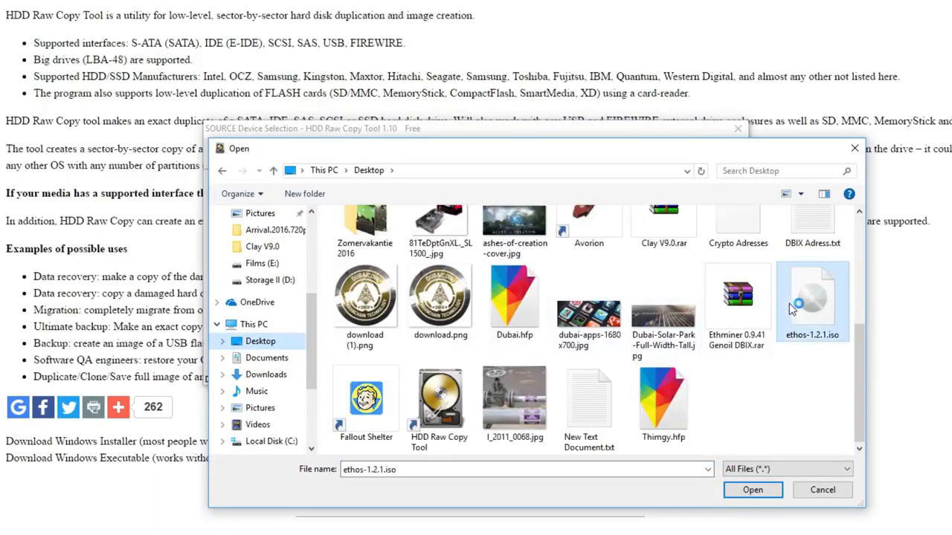
pyautogui.click(747, 490)
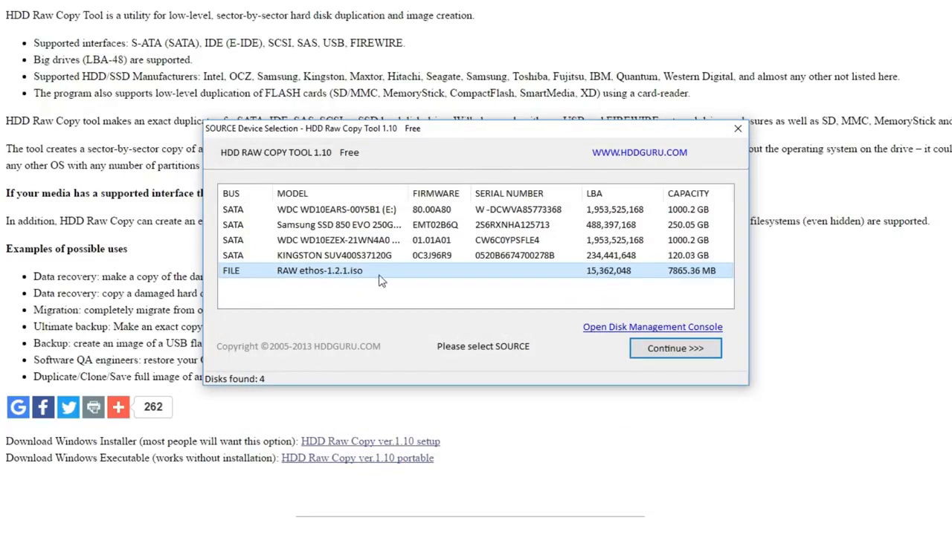
# - Accept the image as source and choose the 120.03 GB KINGSTON SUV400S37120G drive as the copy target
pyautogui.click(654, 355)
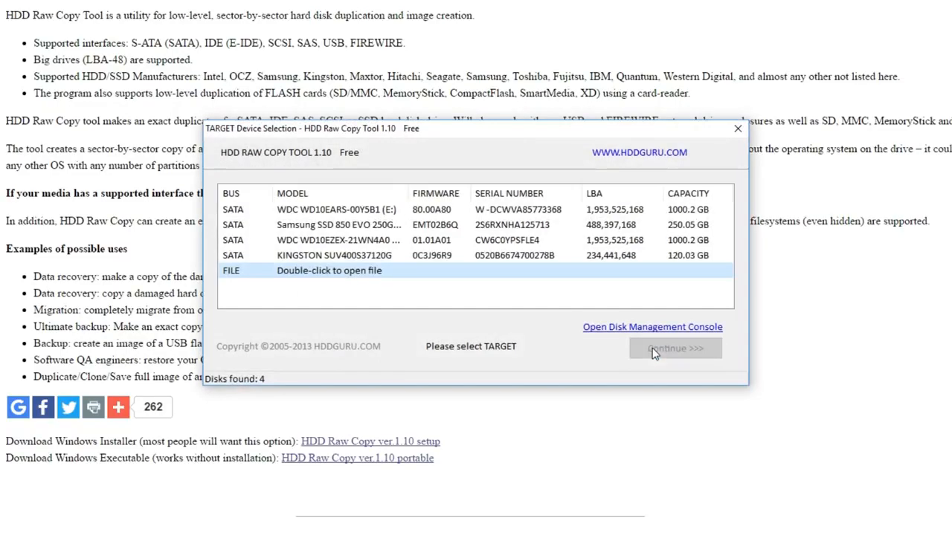
pyautogui.click(359, 260)
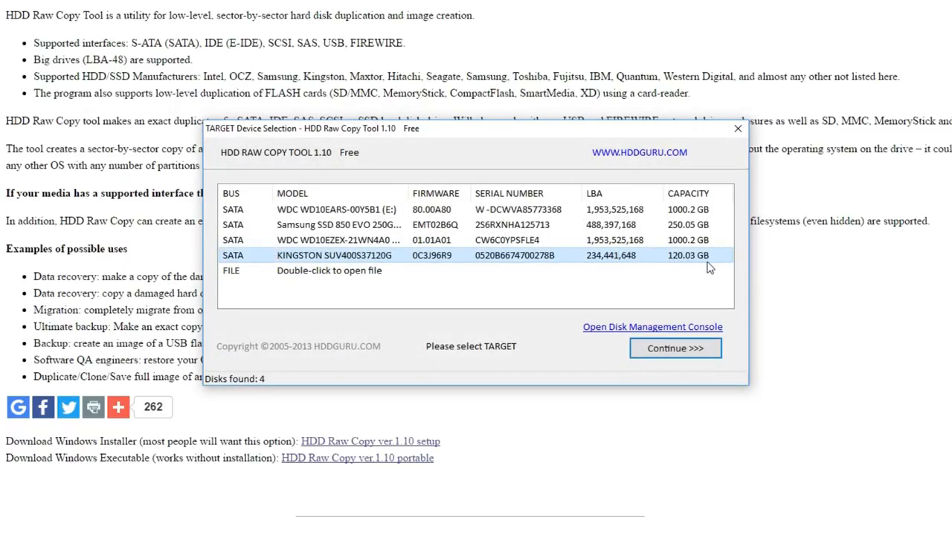
pyautogui.click(699, 347)
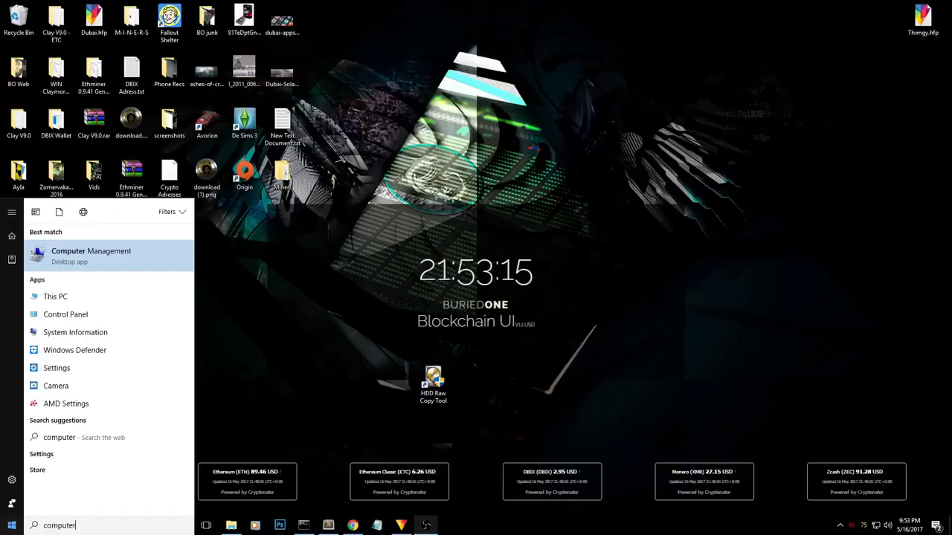
# - Open Disk Management in Computer Management and initialize Disk 0 with the MBR (Master Boot Record) partition style
pyautogui.click(84, 257)
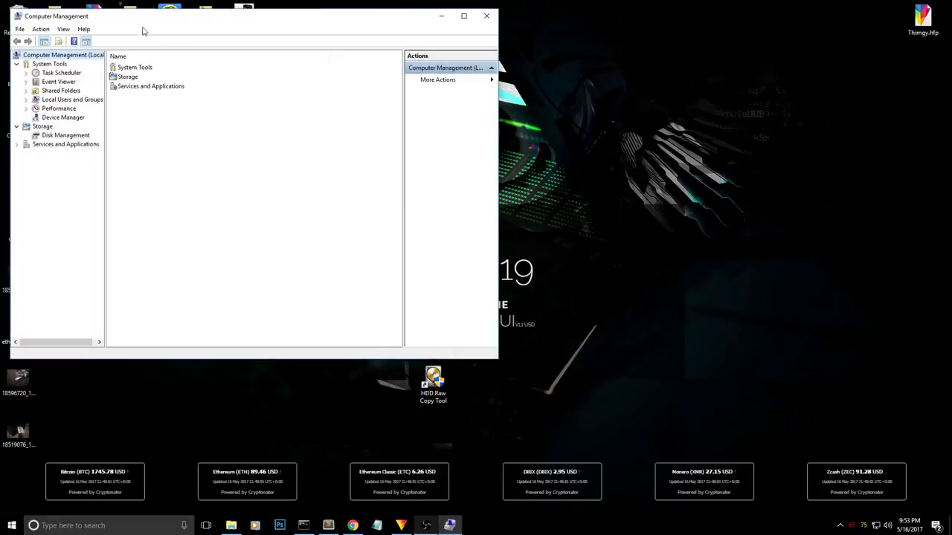
pyautogui.moveTo(144, 30); pyautogui.dragTo(375, 99)
pyautogui.click(311, 204)
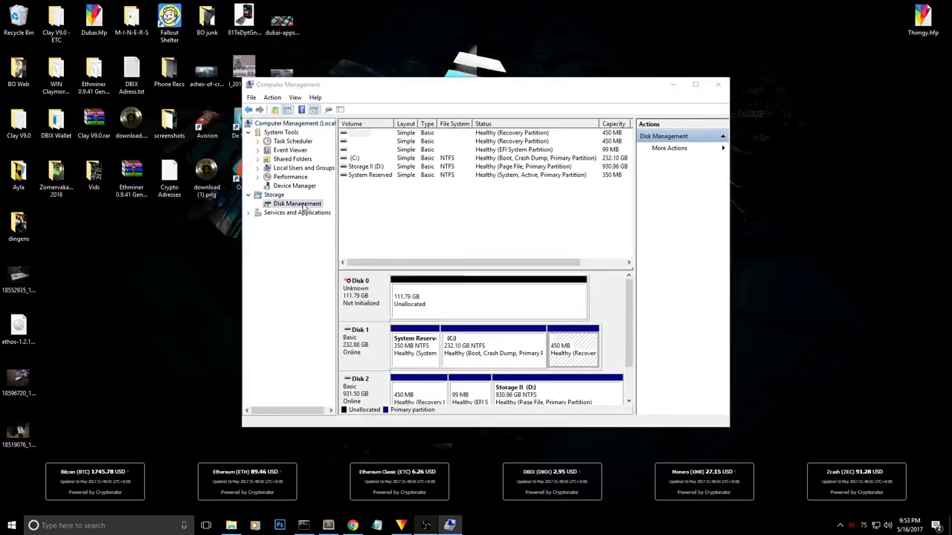
pyautogui.moveTo(423, 185); pyautogui.dragTo(427, 171)
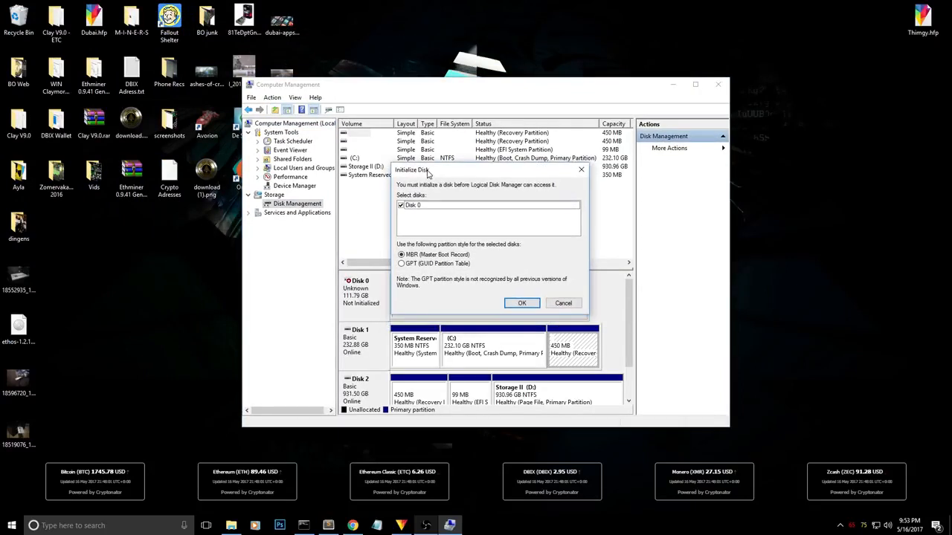
pyautogui.click(522, 302)
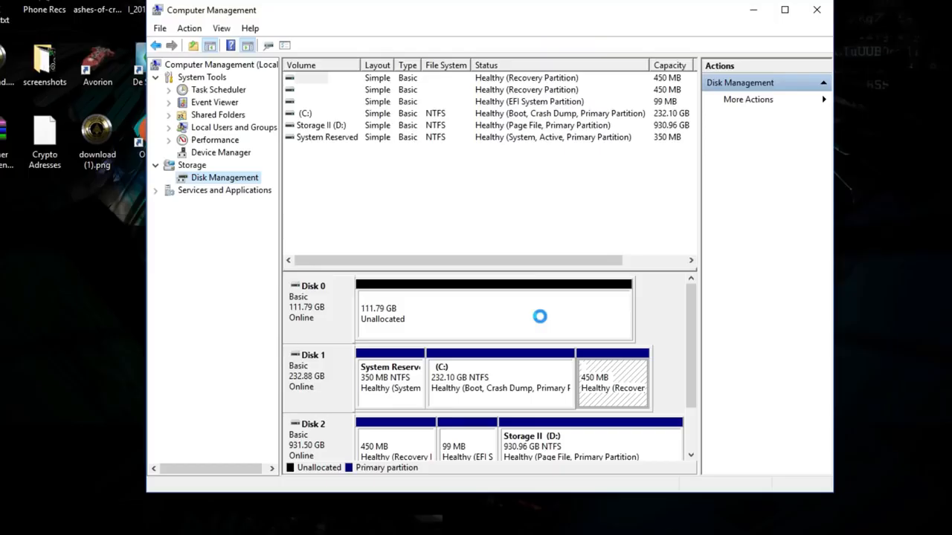
# - Create a simple volume in Disk 0's unallocated space with drive letter E, keeping the wizard's default settings
pyautogui.click(437, 319)
pyautogui.rightClick(431, 316)
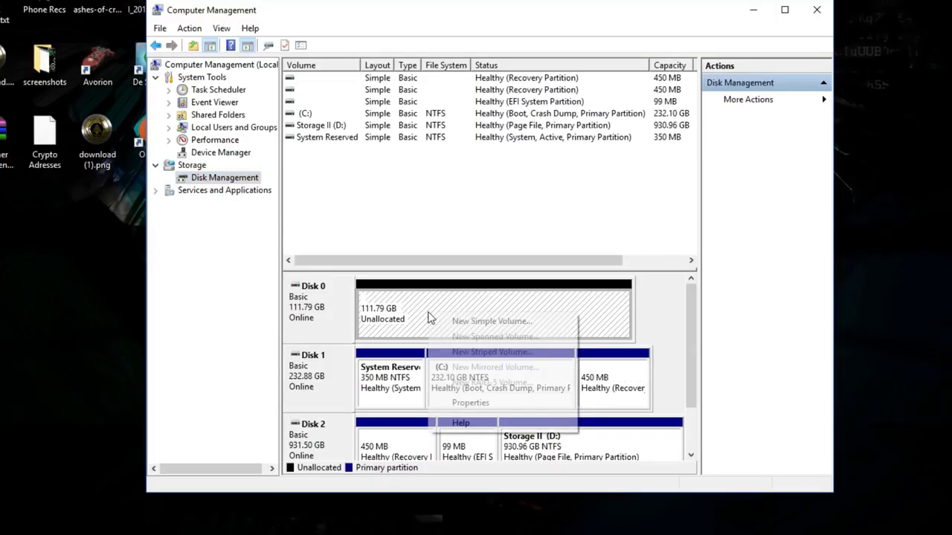
pyautogui.click(546, 323)
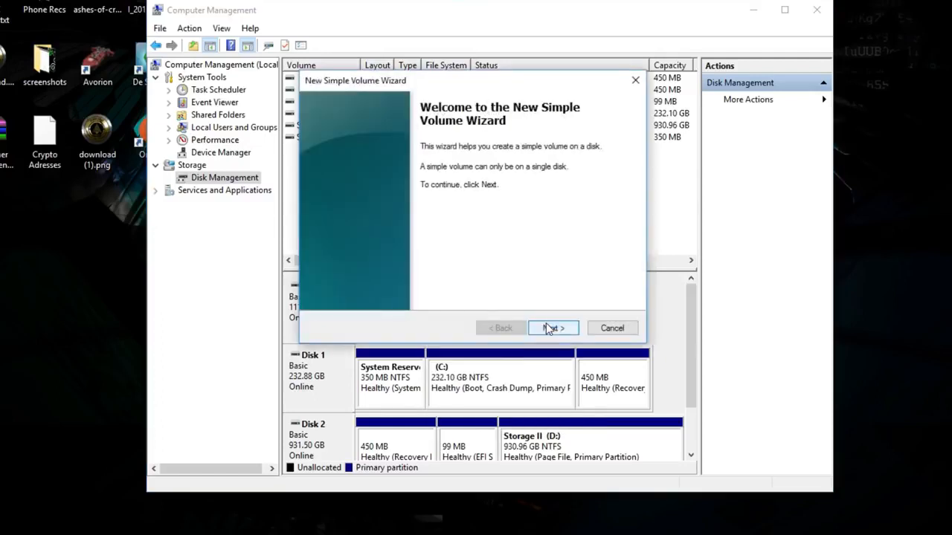
pyautogui.click(550, 329)
pyautogui.click(550, 329)
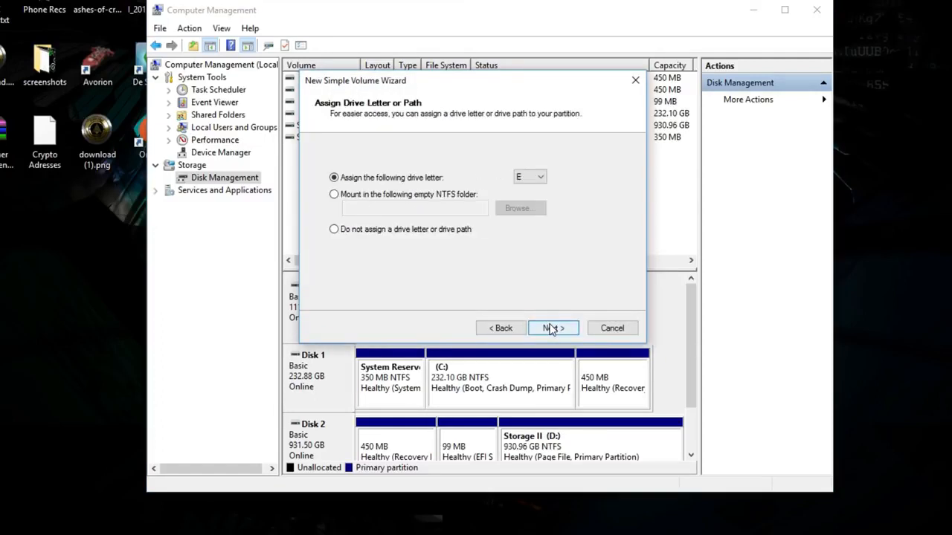
pyautogui.click(551, 329)
pyautogui.click(550, 329)
pyautogui.click(551, 329)
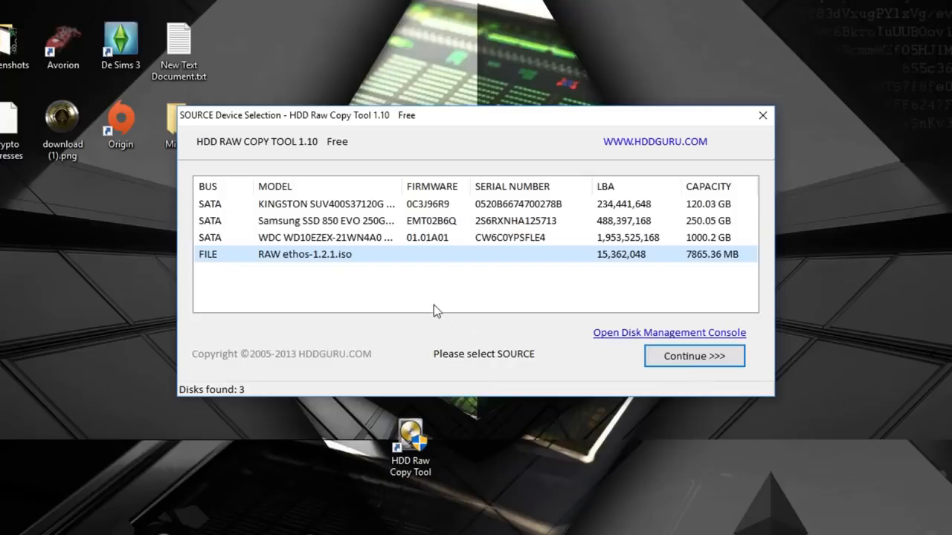
# - Start copying RAW ethos-1.2.1.iso to the KINGSTON SUV400S37120G drive in HDD Raw Copy Tool, accepting that its data is overwritten
pyautogui.click(359, 258)
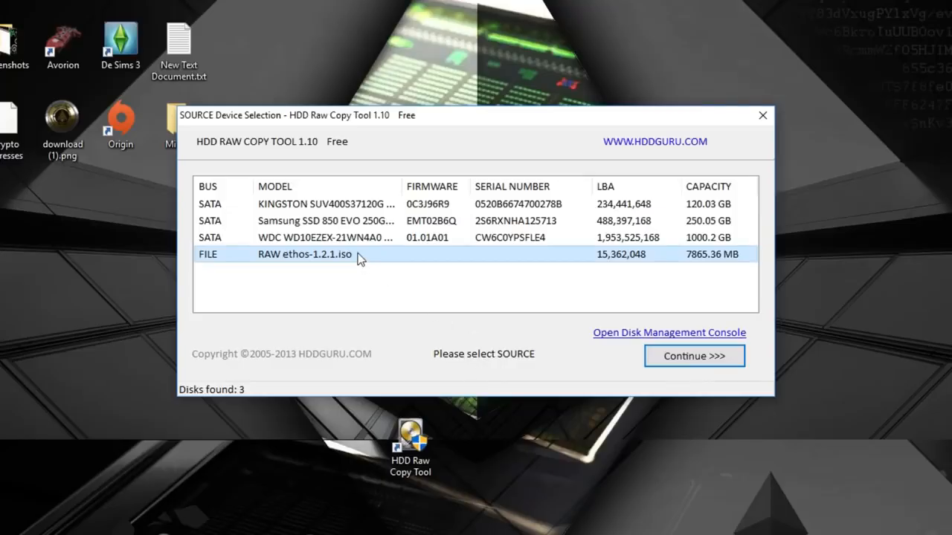
pyautogui.click(694, 356)
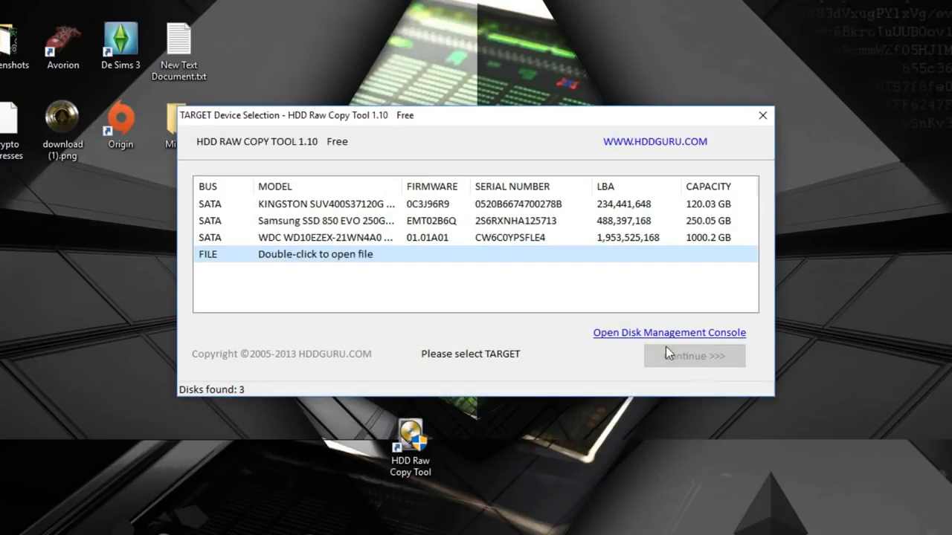
pyautogui.click(314, 208)
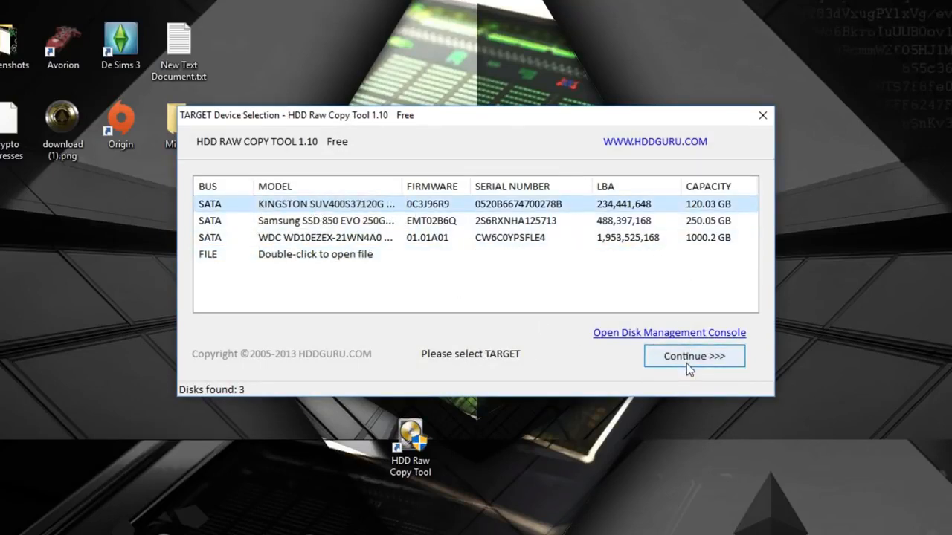
pyautogui.click(683, 361)
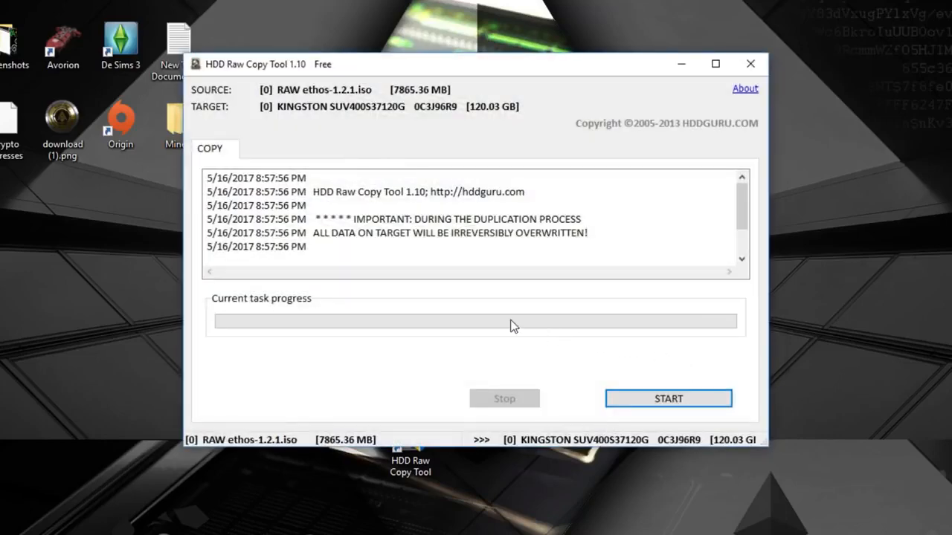
pyautogui.click(672, 402)
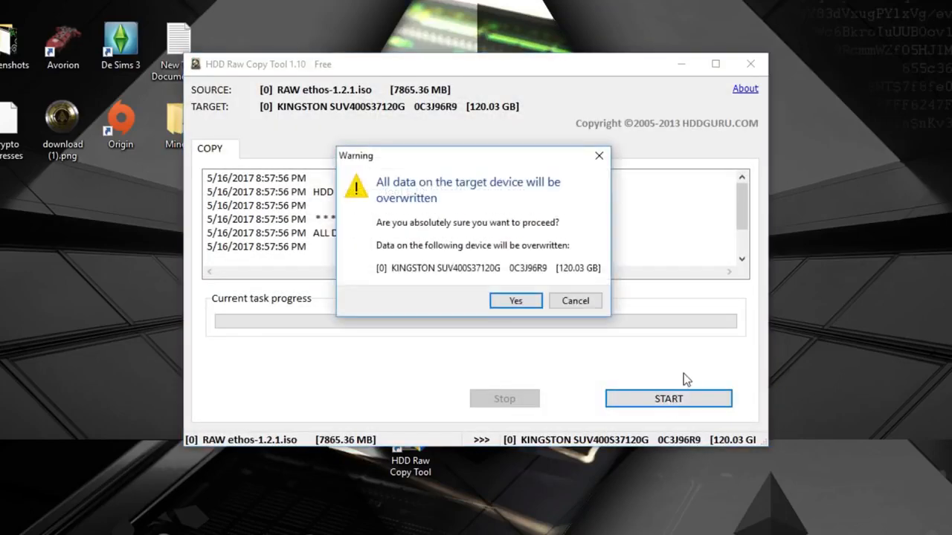
pyautogui.click(501, 304)
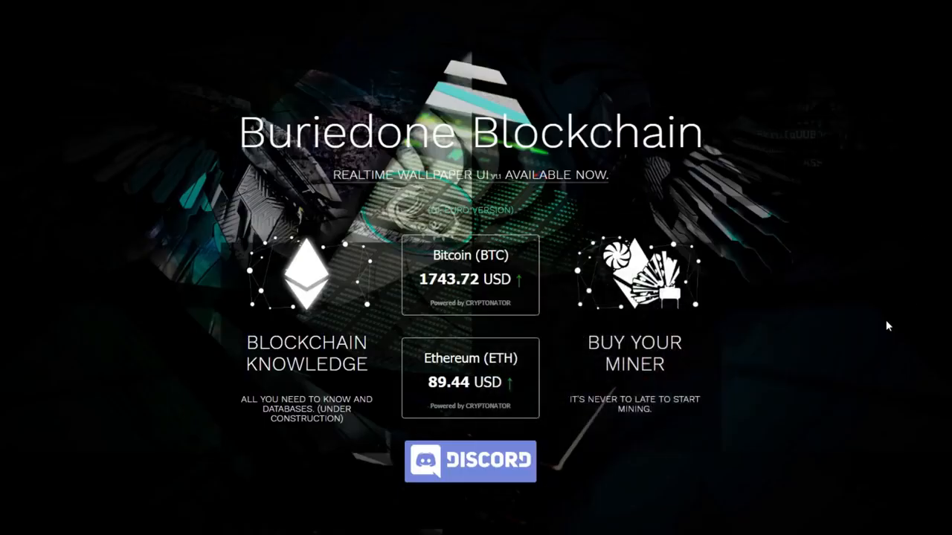
# - Look through the Buriedone Blockchain website's links and its mining rig hardware page down to the example builds
pyautogui.scroll(-1, 887, 321)
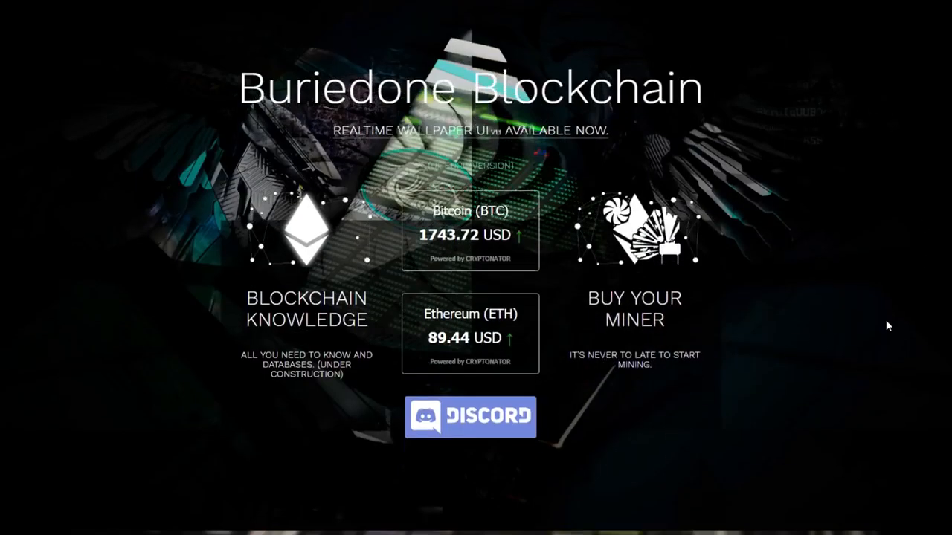
pyautogui.scroll(-5, 664, 431)
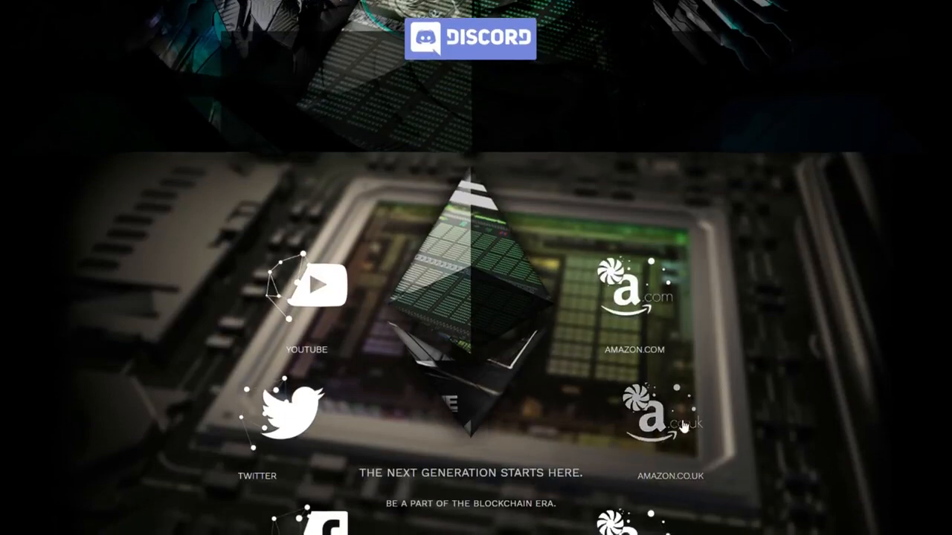
pyautogui.scroll(-2, 710, 479)
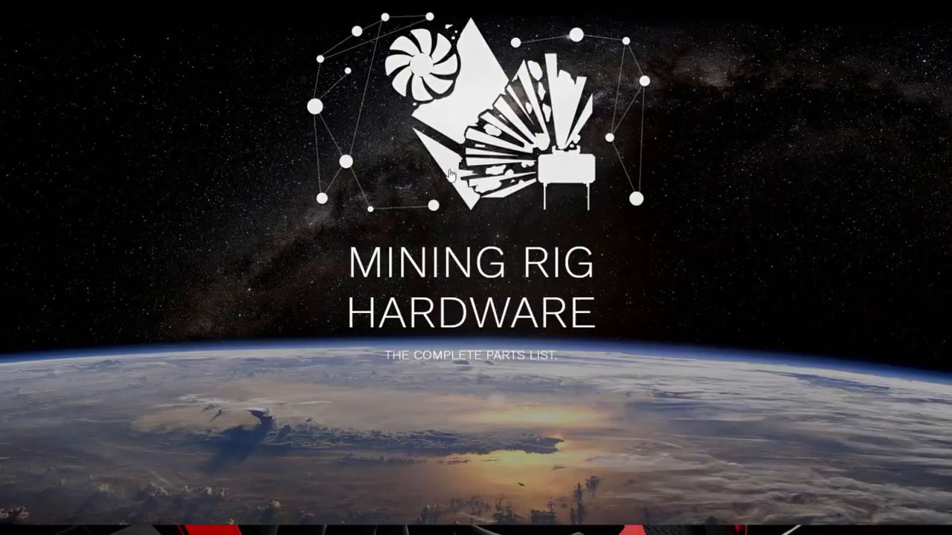
pyautogui.scroll(-5, 421, 223)
pyautogui.scroll(-1, 421, 221)
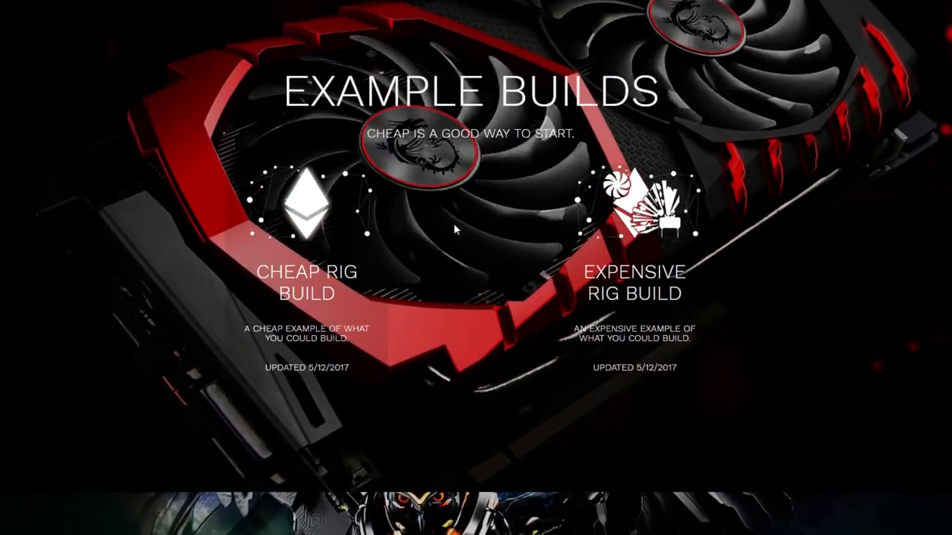